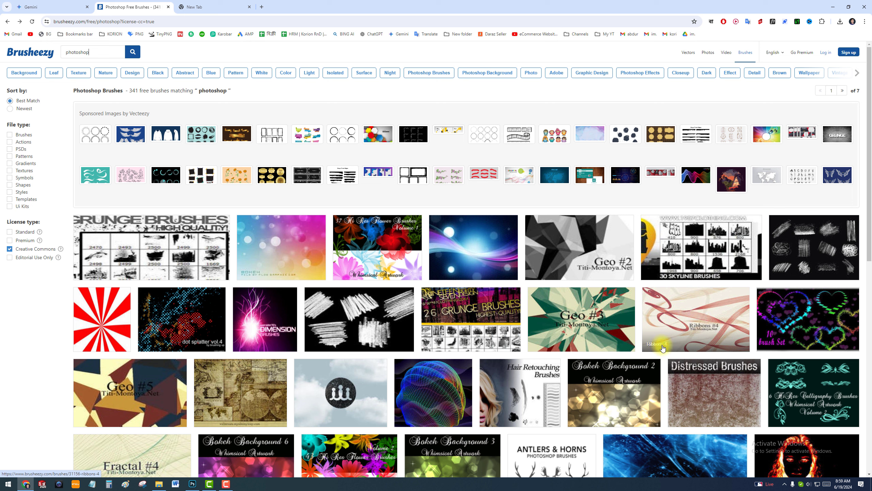
- Download the free Ribbons 4 brush set from Brusheezy and show the downloaded zip in its folder
click(694, 313)
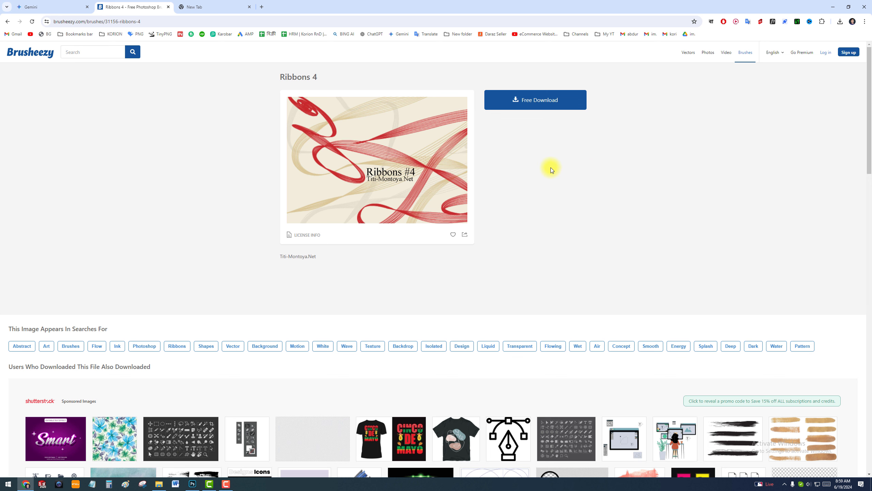
click(551, 99)
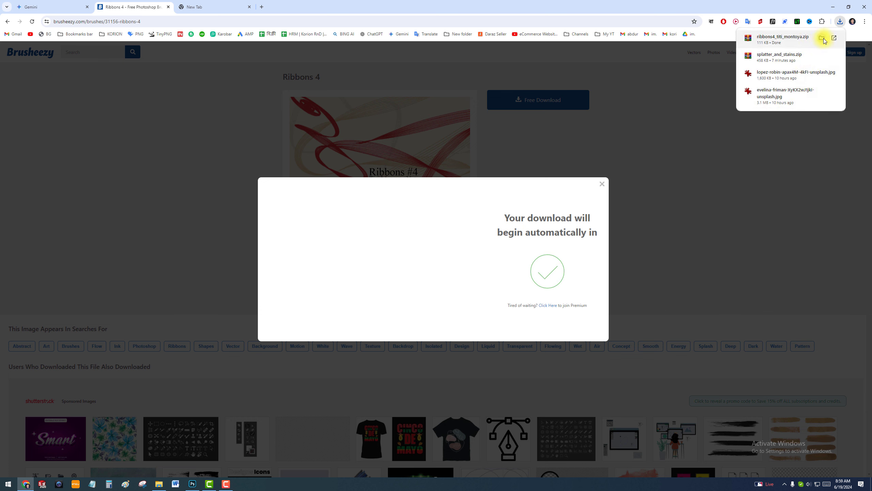
click(821, 39)
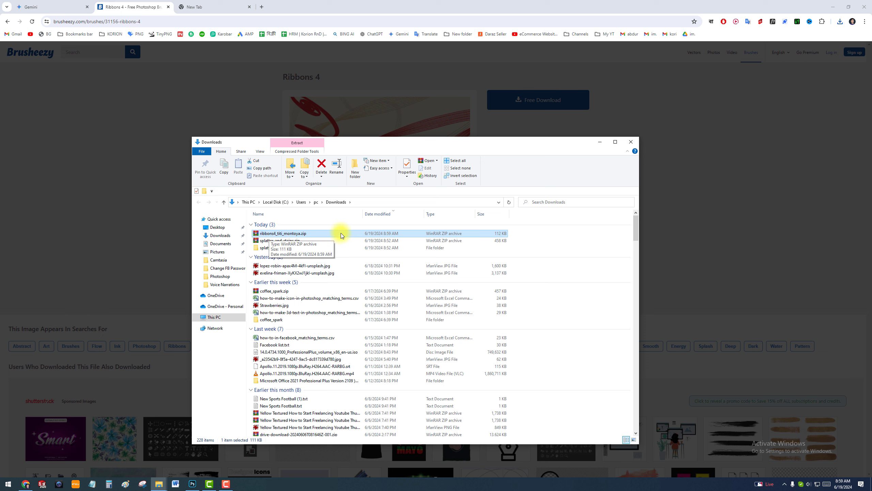
- Extract ribbons4_titi_montoya.zip into its own folder in Downloads and open the extracted folder
right_click(263, 233)
click(338, 284)
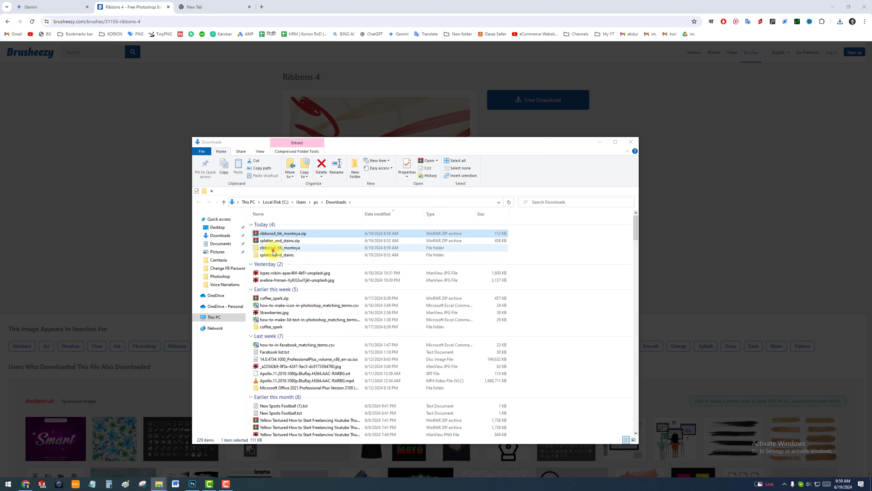
double_click(274, 249)
right_click(343, 277)
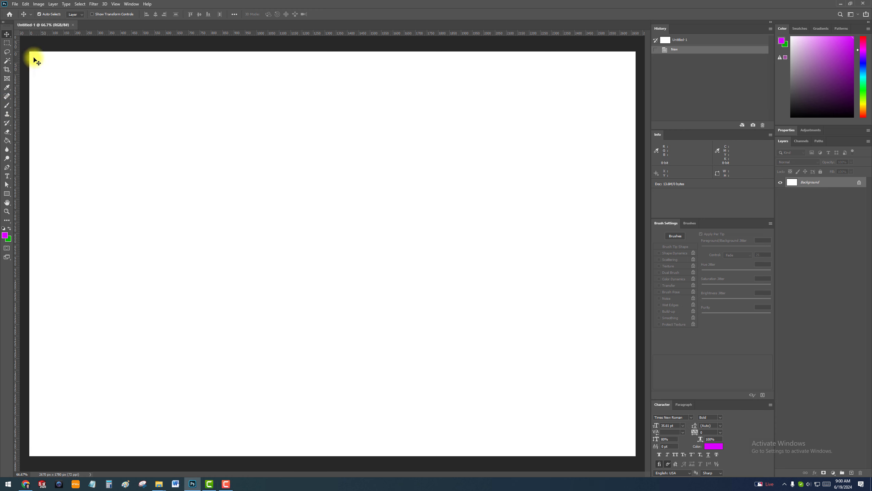
- In Photoshop, activate the Brush tool and import ribbons4-titi-montoya.abr from the ribbons4_titi_montoya folder in Downloads
click(7, 105)
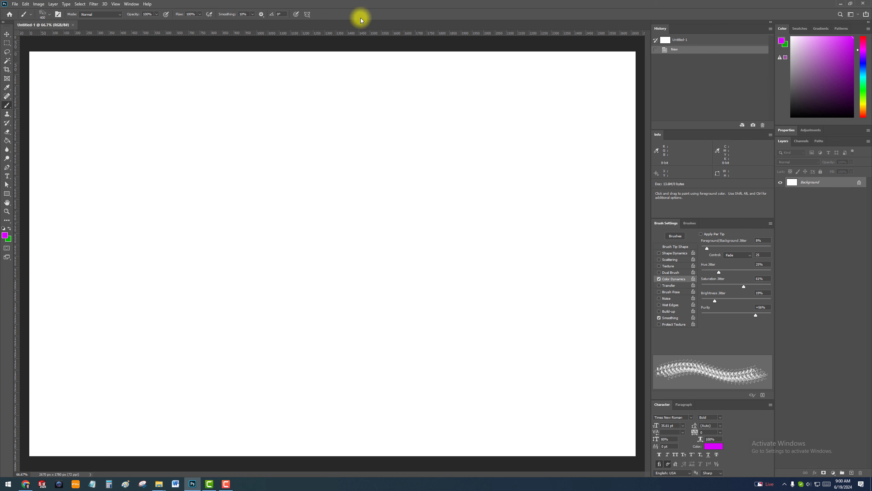
click(50, 15)
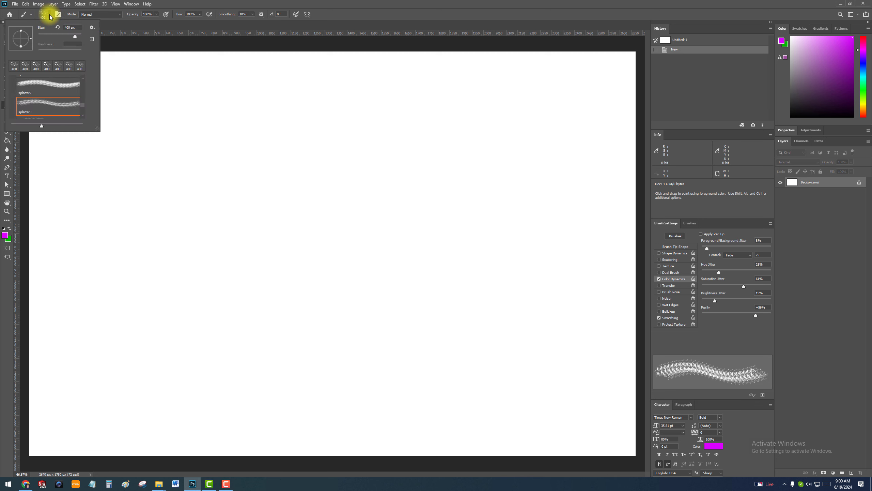
click(92, 28)
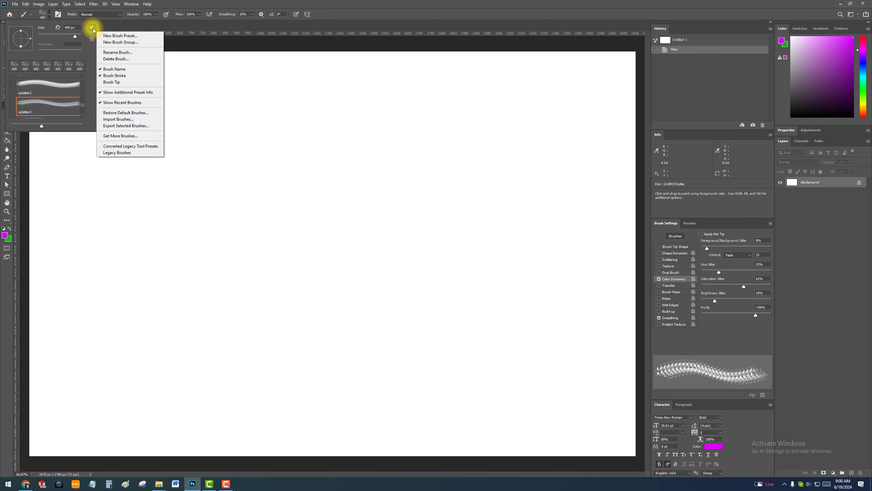
click(136, 121)
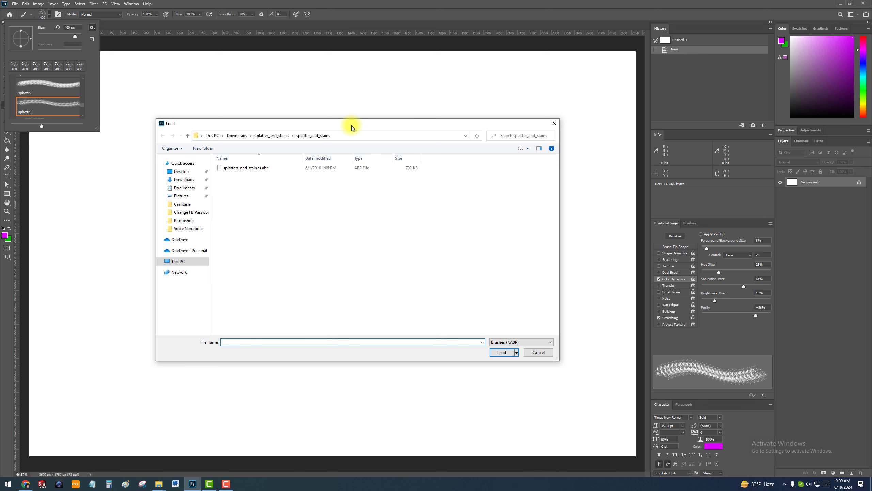
click(188, 181)
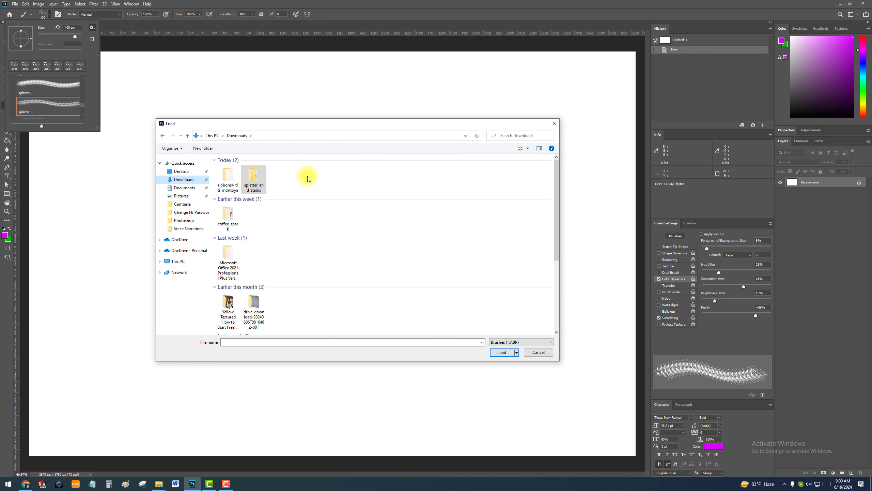
double_click(225, 177)
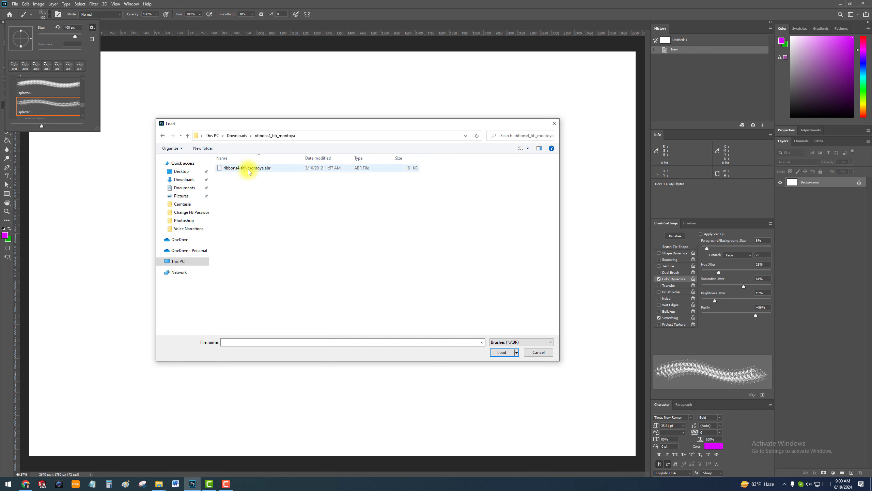
click(248, 170)
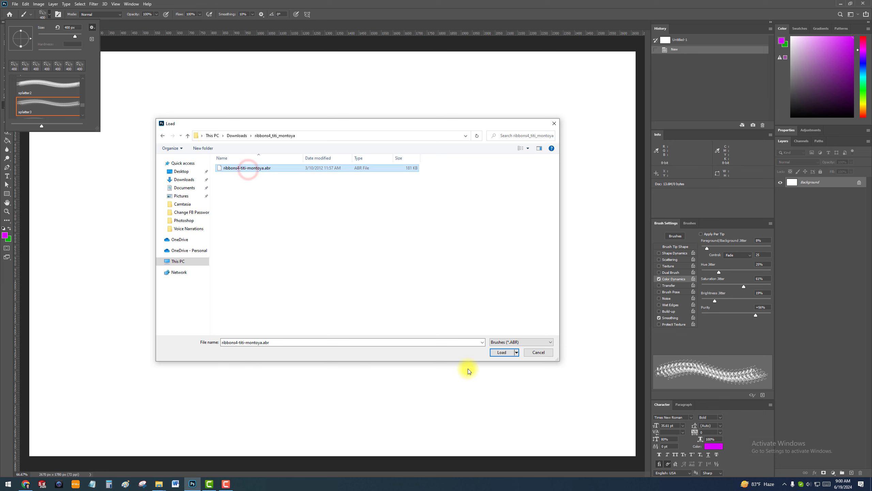
click(499, 353)
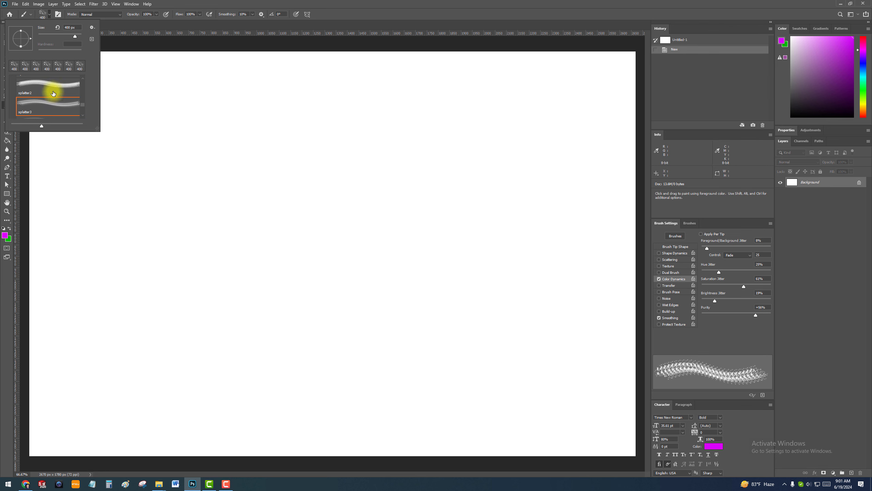
- Collapse the General, Dry Media, Wet Media, Special Effects and splatters brush groups in the brush list
drag(83, 104, 82, 80)
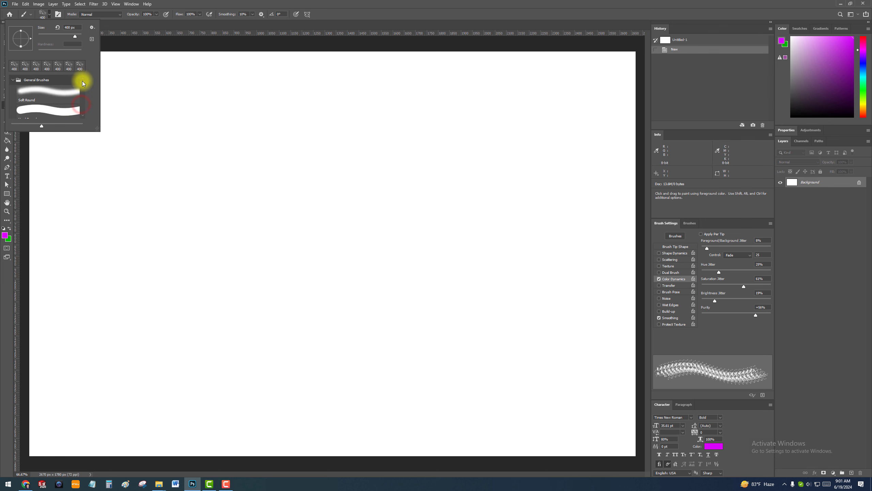
click(12, 81)
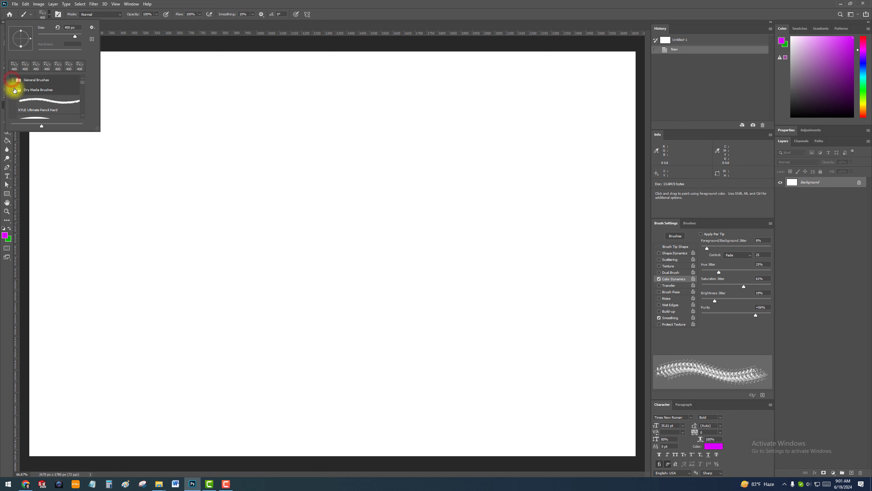
click(13, 101)
click(13, 100)
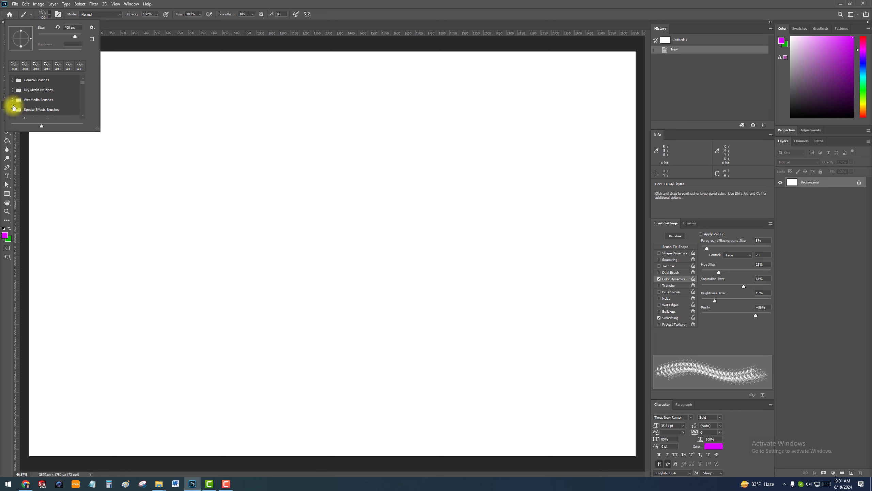
click(13, 110)
scroll(56, 107, down, 5)
scroll(56, 107, up, 3)
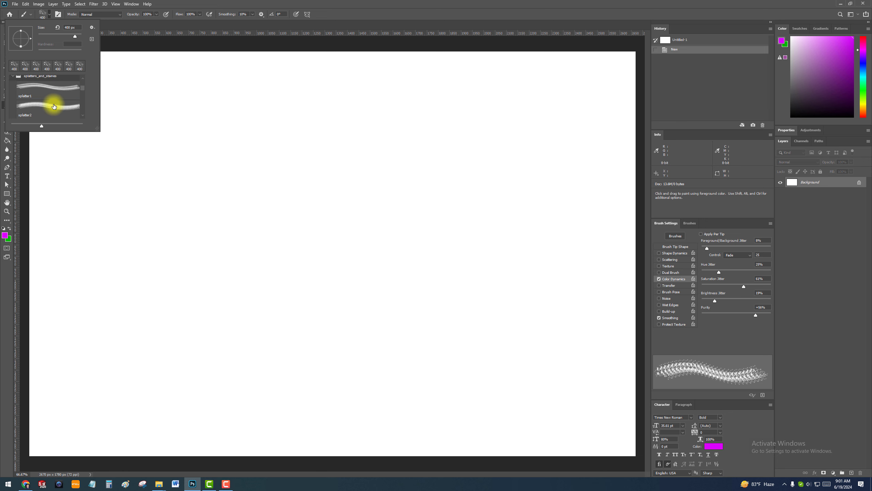
click(12, 91)
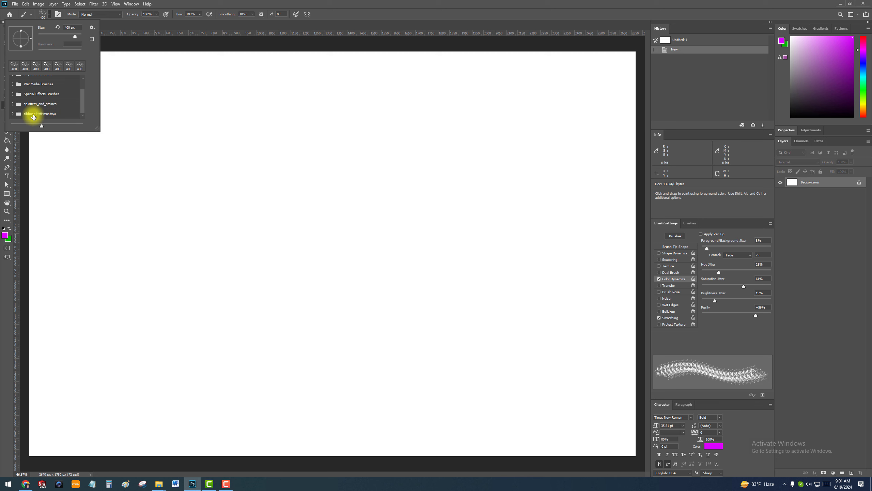
- Expand the imported ribbons4 brush group and choose ribbon brush 2
click(16, 115)
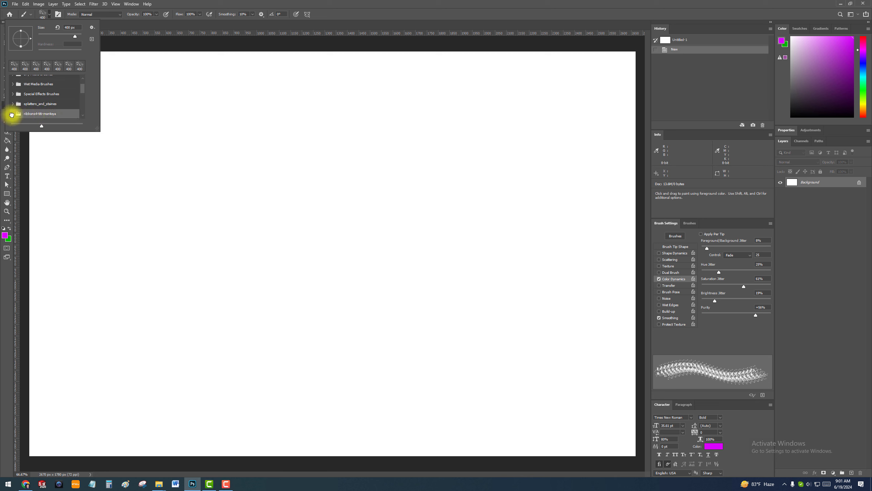
click(11, 115)
scroll(60, 99, down, 3)
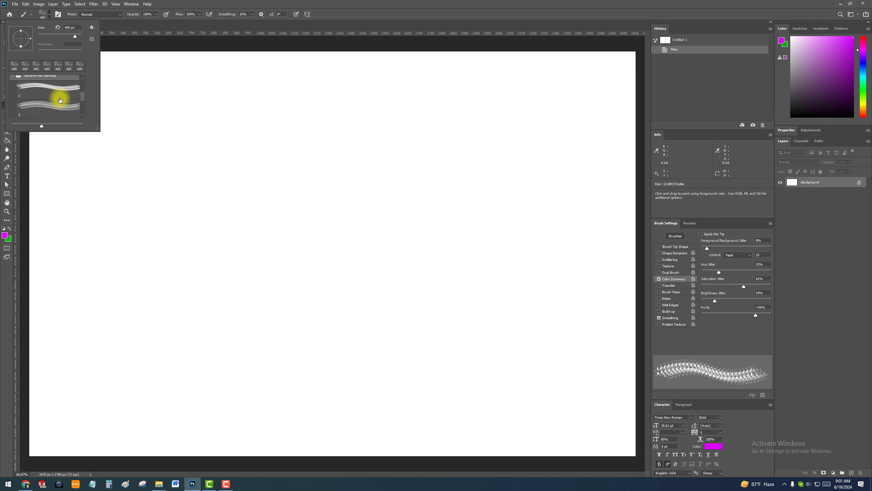
scroll(48, 104, down, 1)
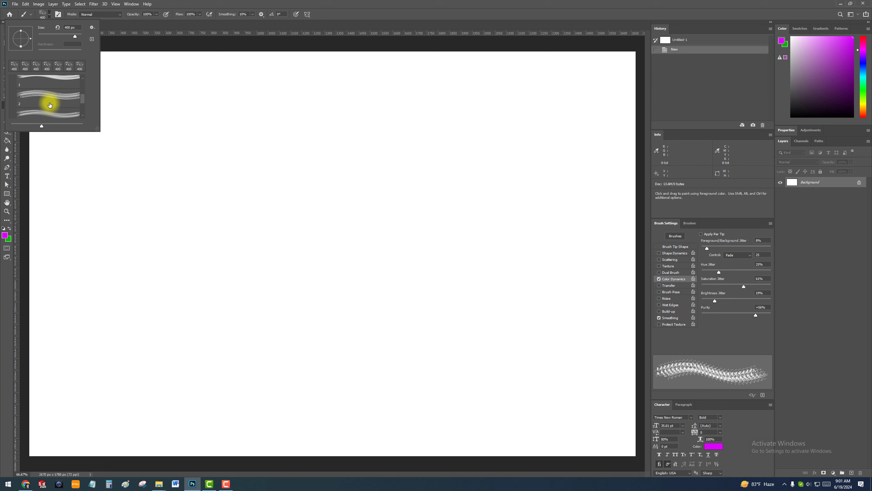
click(49, 105)
click(182, 203)
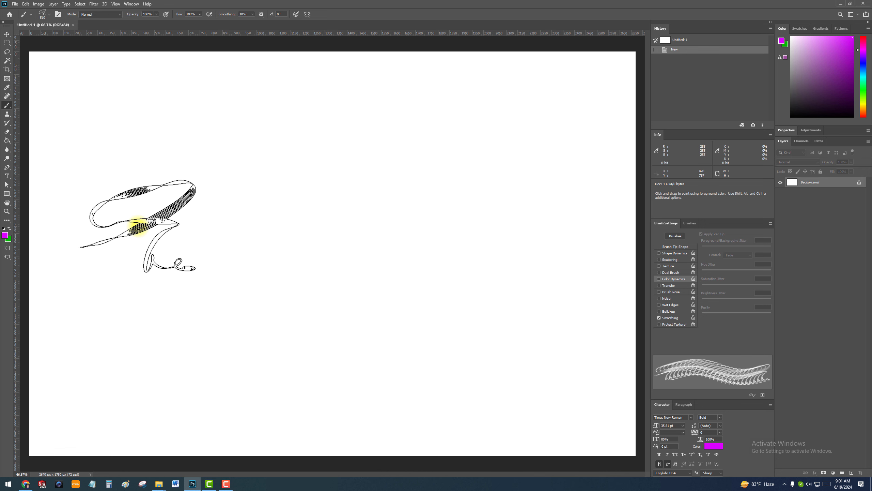
- Stamp two single ribbons on the left half of the canvas and paint a long curved ribbon stroke on the right half
click(137, 226)
click(302, 229)
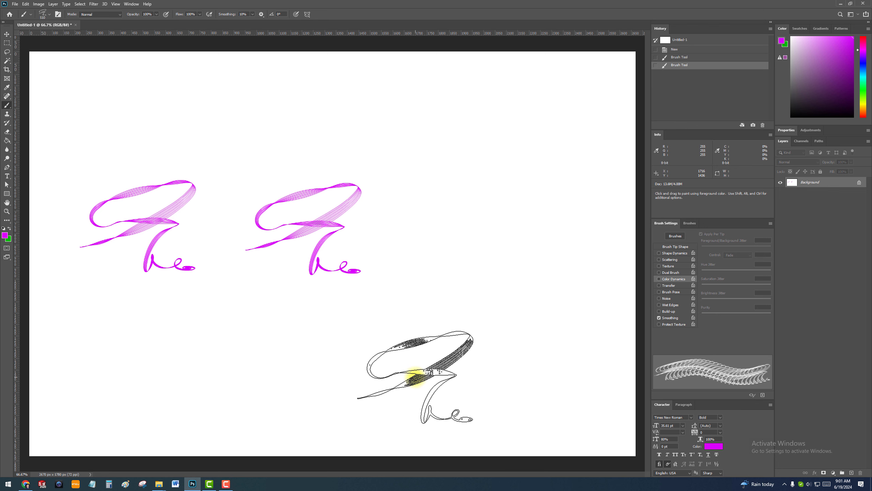
mouse_move(418, 379)
mouse_down()
mouse_move(523, 351)
mouse_move(522, 254)
mouse_move(465, 196)
mouse_move(452, 126)
mouse_move(474, 134)
mouse_up()
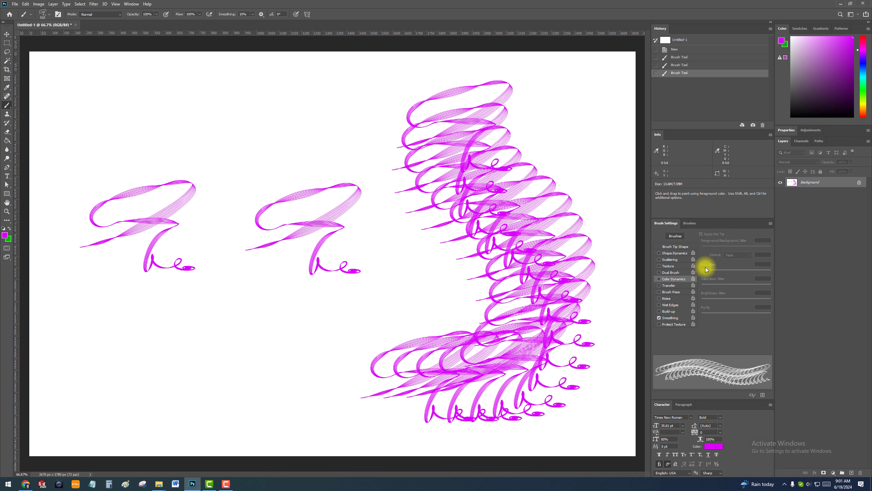
- Enable Color Dynamics with foreground/background jitter 27%, hue jitter 29%, saturation jitter 48%, brightness jitter 33% and purity +24%
click(659, 279)
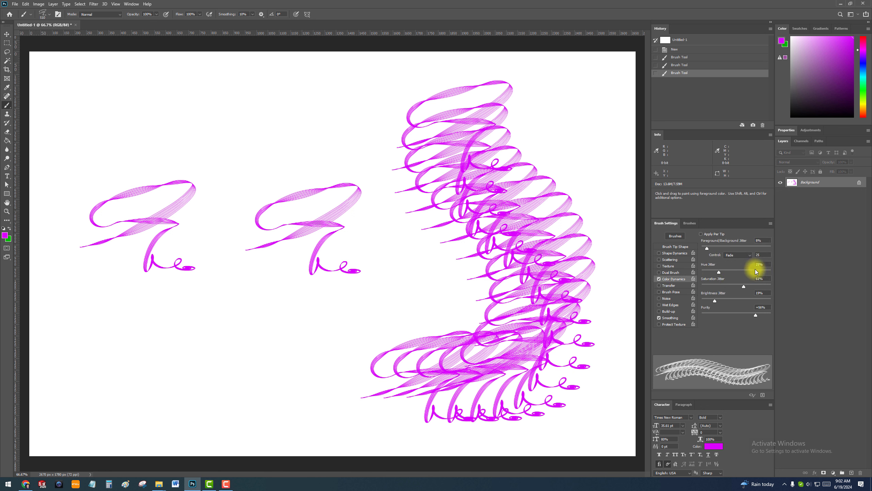
drag(720, 272, 745, 315)
drag(707, 248, 720, 249)
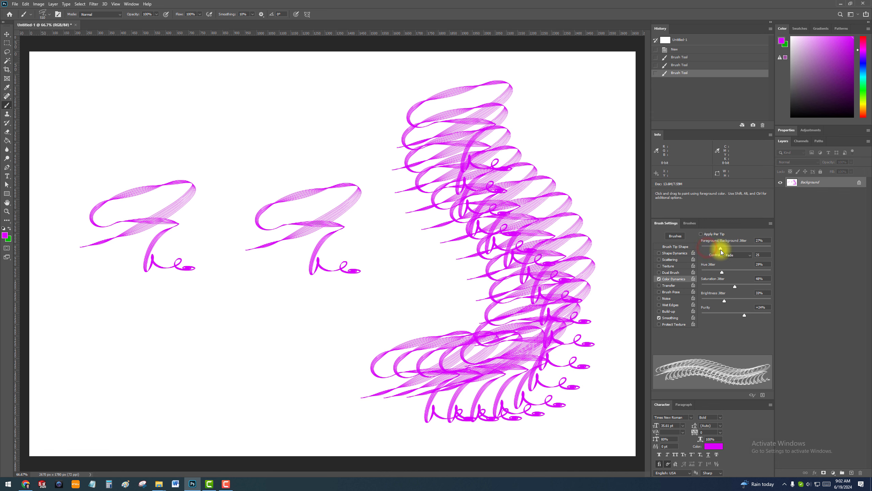
- Paint several short ribbon strokes across the canvas with the colour-varying brush
click(121, 134)
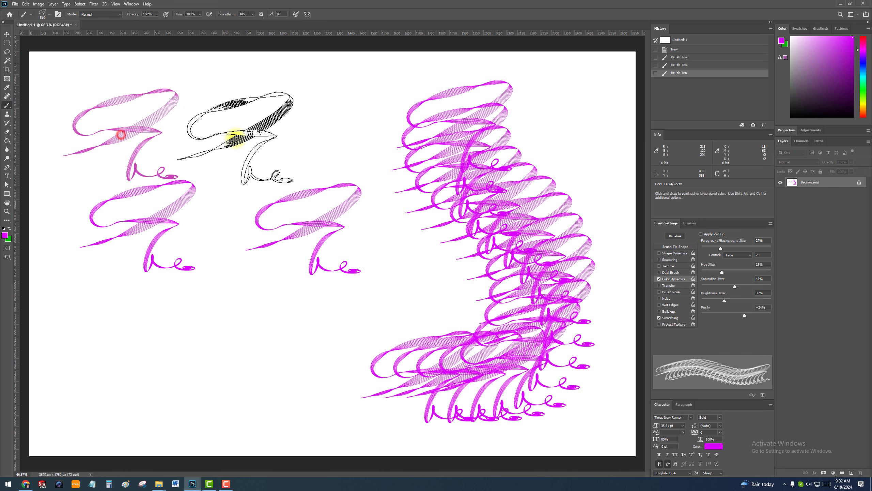
mouse_move(235, 138)
mouse_down()
mouse_move(208, 232)
mouse_move(244, 292)
mouse_up()
drag(151, 348, 157, 317)
drag(287, 298, 338, 271)
drag(333, 163, 335, 139)
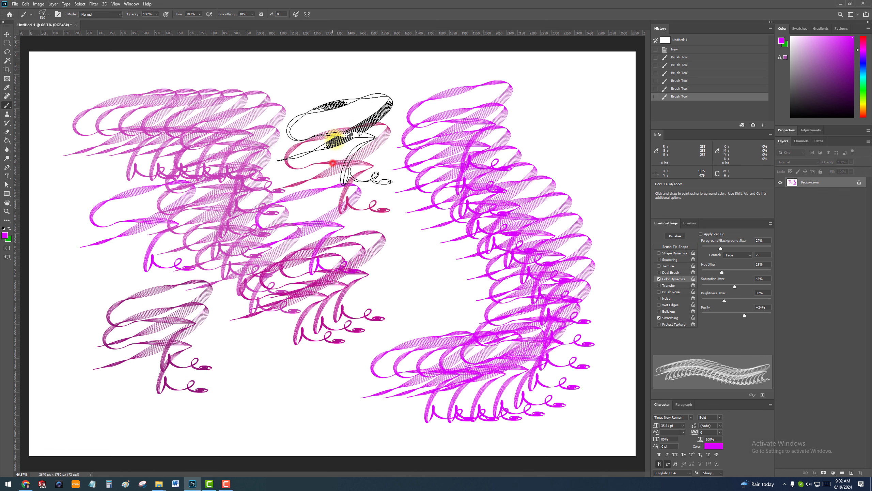
click(530, 139)
click(391, 304)
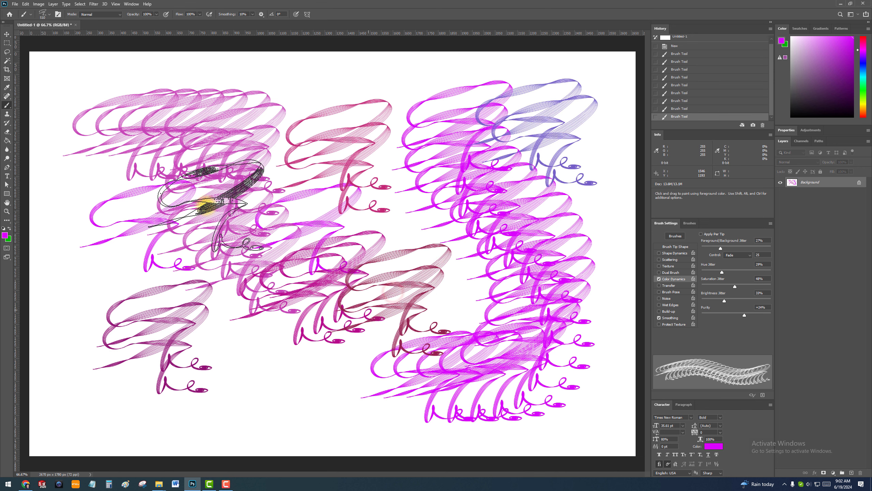
- Create a new 2670 × 1780 px, 72 ppi document with a white background and stamp one ribbon right of its centre
click(15, 4)
click(35, 13)
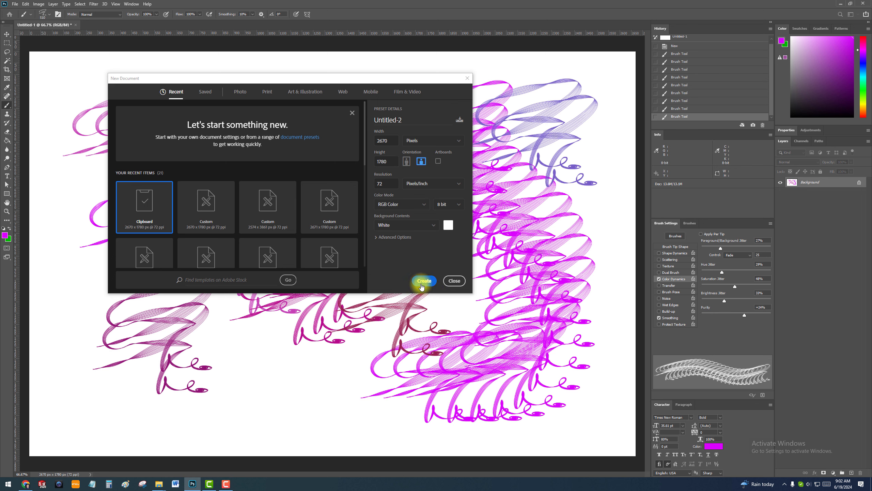
click(422, 281)
click(422, 282)
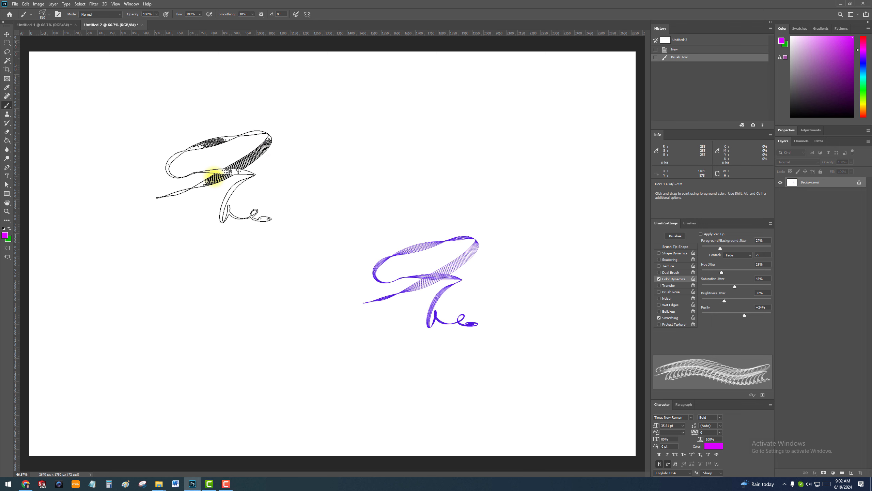
- Set the brush size to 40 px and paint a thin wavy ribbon stroke across the upper-left part of the canvas
click(50, 17)
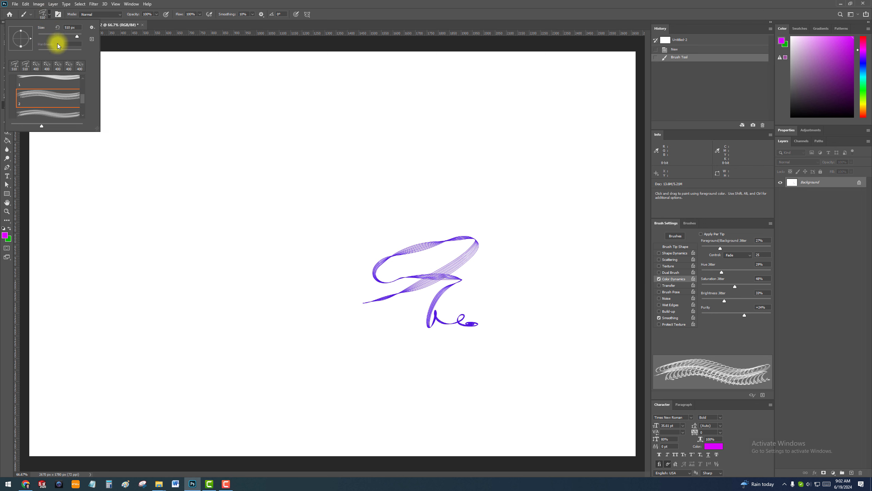
drag(73, 35, 46, 36)
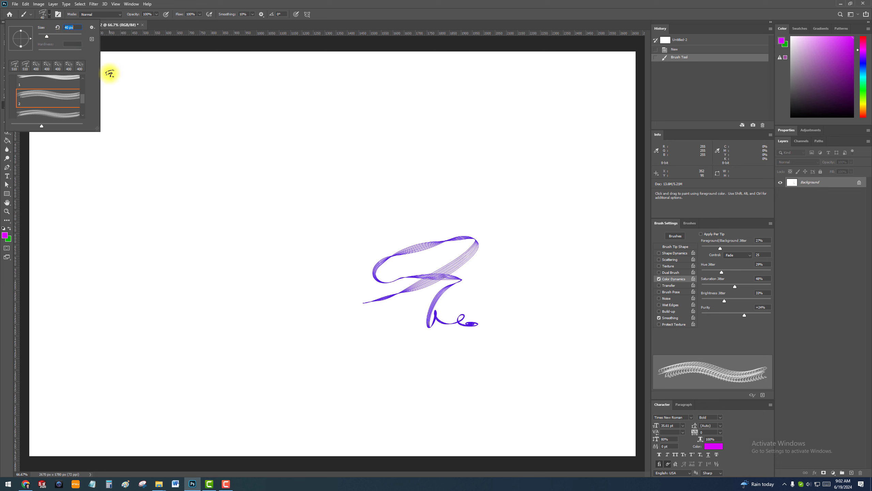
click(111, 74)
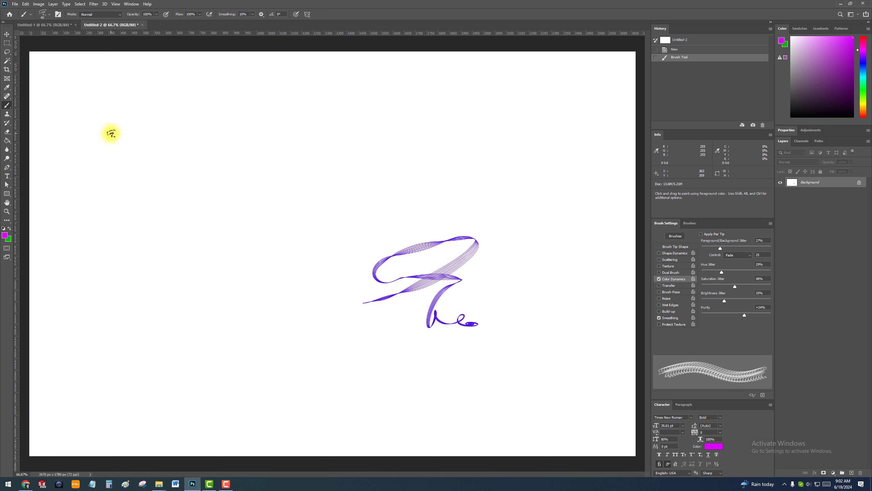
drag(111, 132, 154, 163)
mouse_move(189, 140)
mouse_down()
mouse_move(212, 147)
mouse_move(302, 142)
mouse_up()
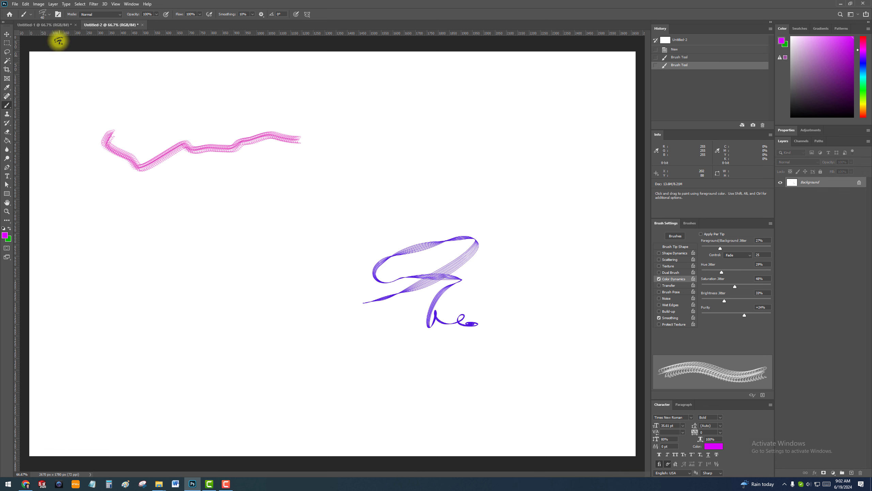
- Increase the brush tip spacing to 79% and paint three wavy strokes across the left and centre of the canvas
click(674, 247)
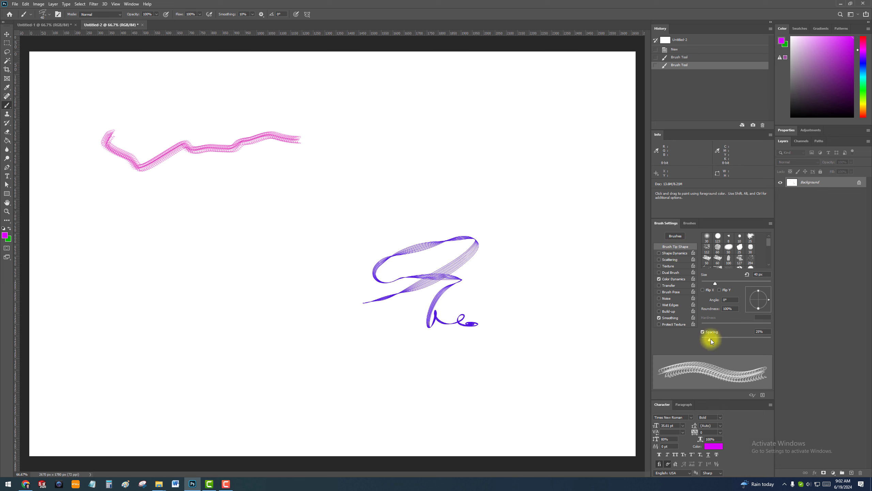
drag(710, 340, 725, 338)
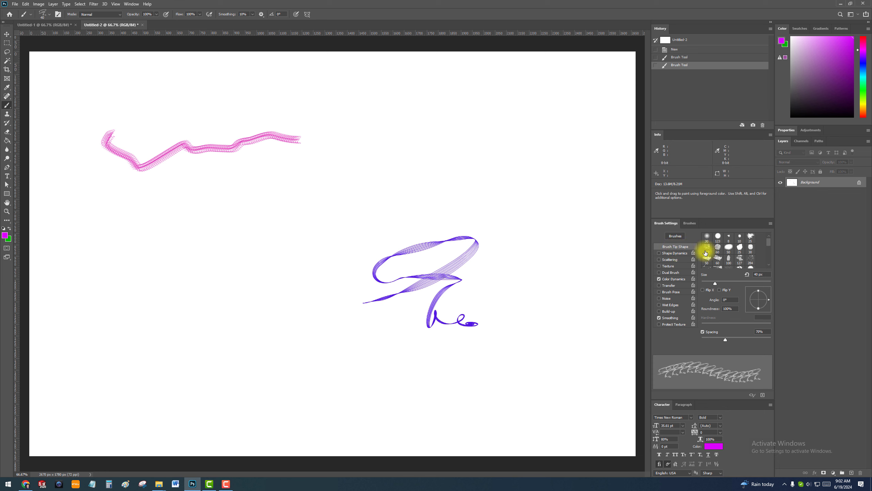
drag(218, 234, 261, 223)
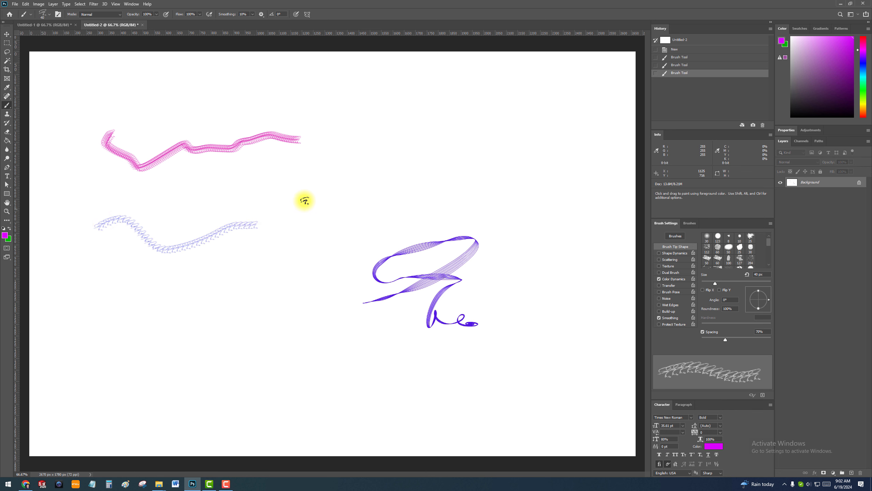
drag(326, 180, 381, 191)
mouse_move(325, 239)
mouse_down()
mouse_move(164, 299)
mouse_move(256, 332)
mouse_up()
- Enlarge the brush tip to 97 px and flip it along both the X and Y axes
drag(715, 282, 726, 284)
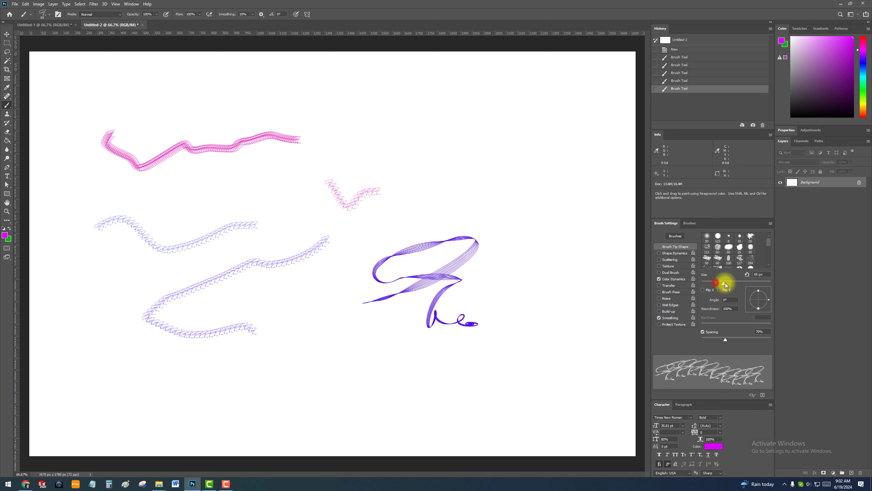
click(724, 290)
click(706, 291)
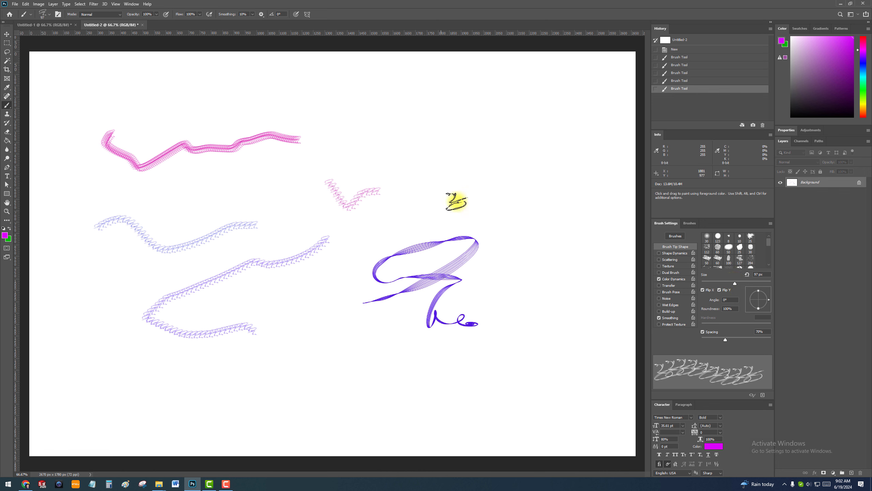
- Paint several long, curving ribbon strokes across the whole canvas with the enlarged, flipped brush
drag(387, 125, 513, 199)
mouse_move(335, 263)
mouse_down()
mouse_move(368, 219)
mouse_move(320, 154)
mouse_move(352, 120)
mouse_move(345, 102)
mouse_up()
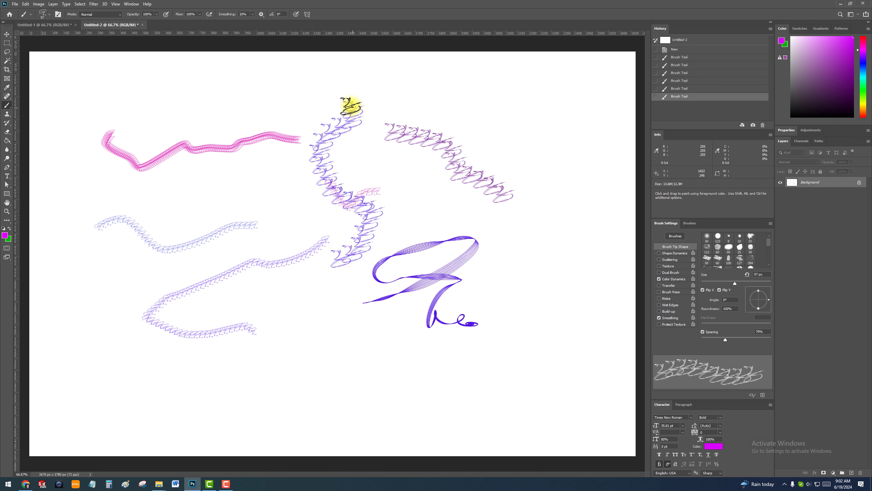
drag(195, 101, 190, 92)
drag(198, 169, 226, 190)
mouse_move(336, 361)
mouse_down()
mouse_move(376, 292)
mouse_move(481, 271)
mouse_up()
mouse_move(78, 268)
mouse_down()
mouse_move(249, 288)
mouse_move(279, 284)
mouse_up()
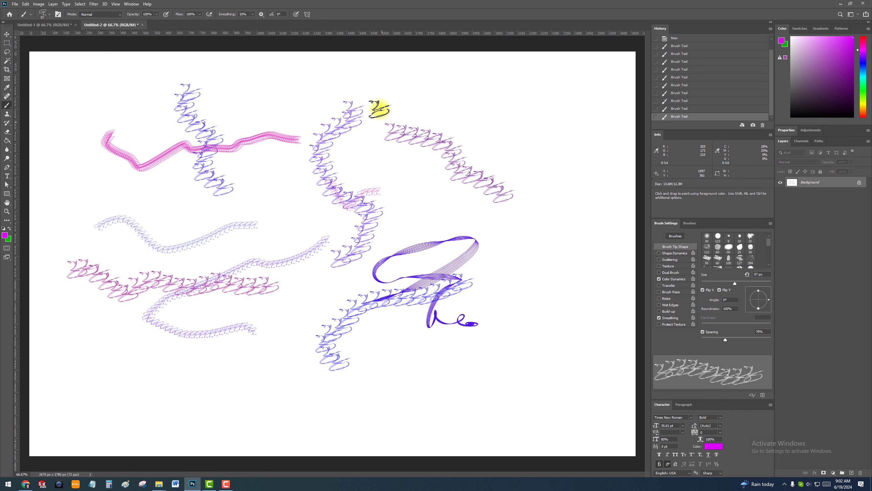
drag(378, 99, 541, 89)
mouse_move(547, 282)
mouse_down()
mouse_move(395, 350)
mouse_move(298, 318)
mouse_move(415, 200)
mouse_move(280, 173)
mouse_move(299, 186)
mouse_up()
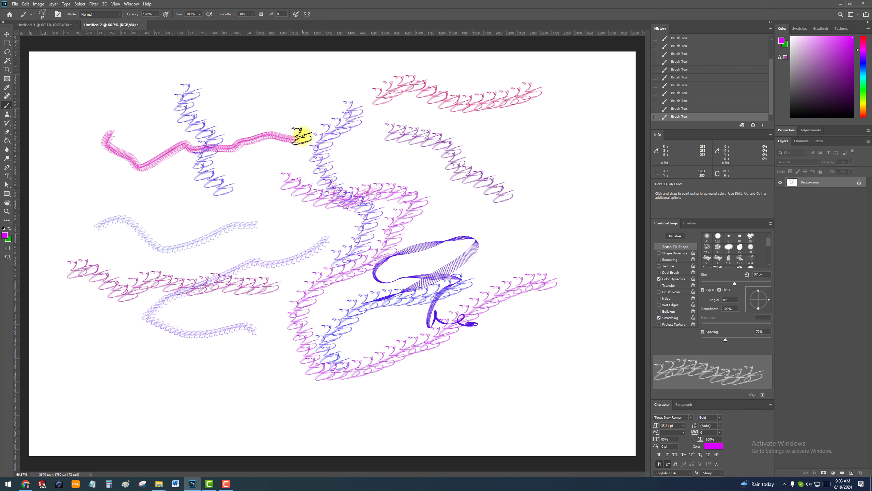